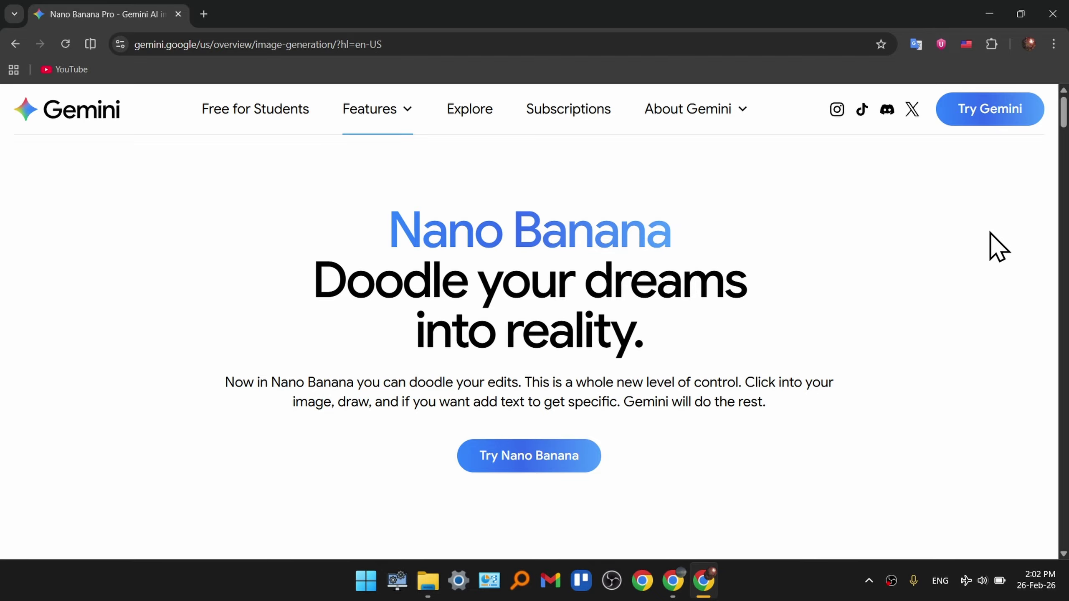
middle_click(961, 235)
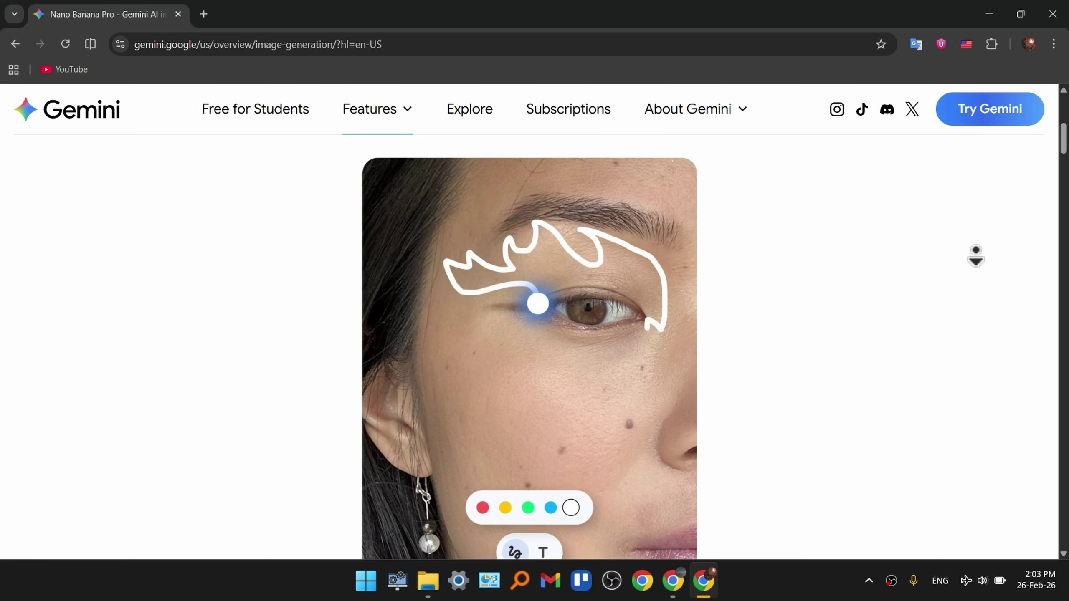
click(947, 326)
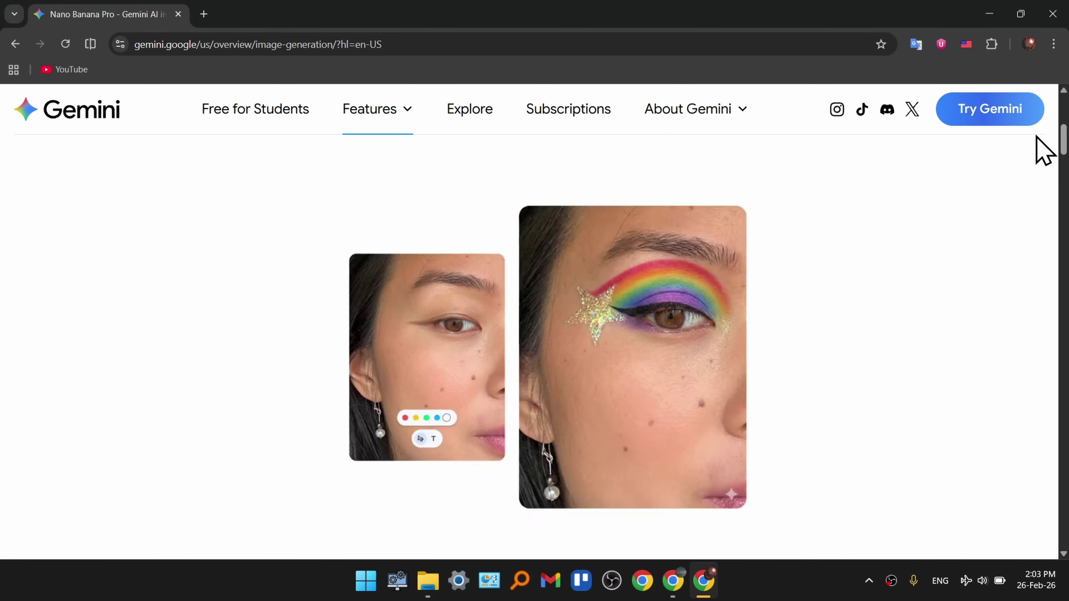
drag(1064, 142, 1067, 122)
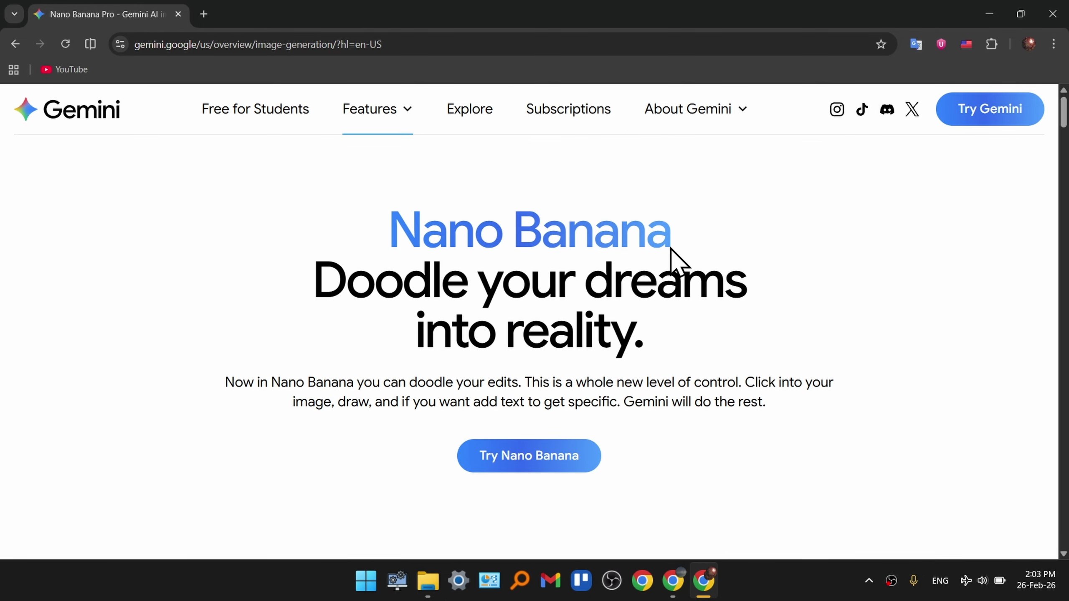
Step: Search the web for "google account" in a new tab and open the Google Accounts sign-in result
click(205, 15)
text(google account)
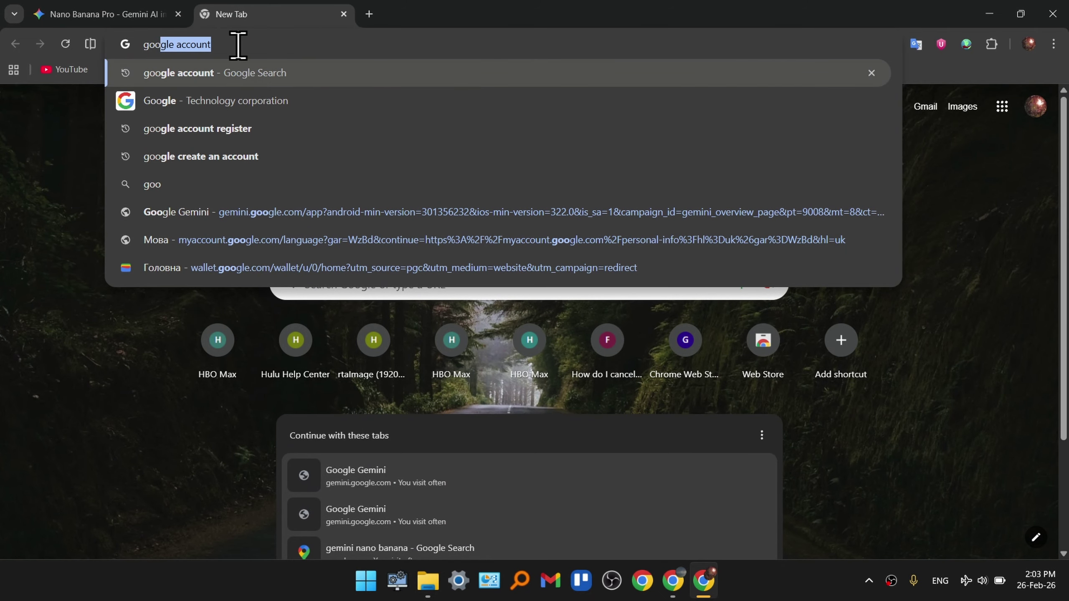
click(273, 74)
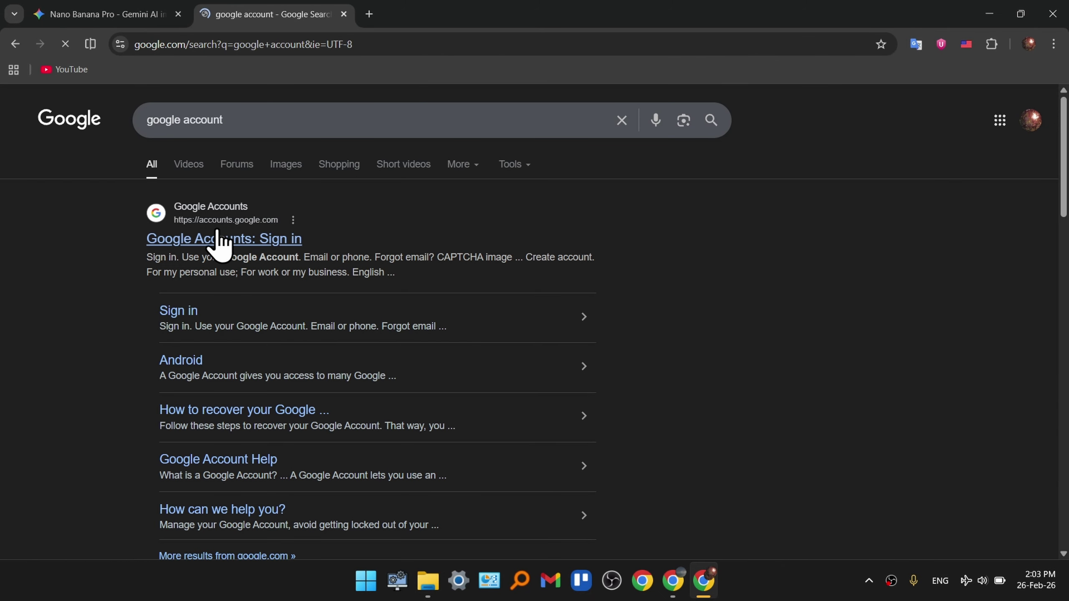
click(247, 238)
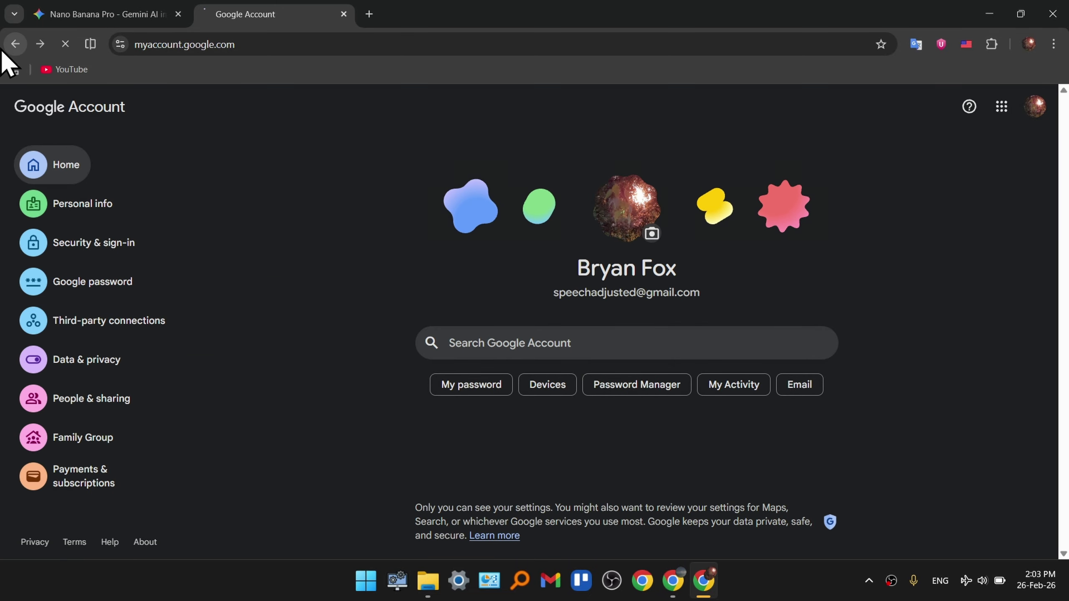
Step: Go back to the search results, view the "Create a Gmail account" help article, and close the search tab
click(14, 45)
scroll(1050, 280, down, 7)
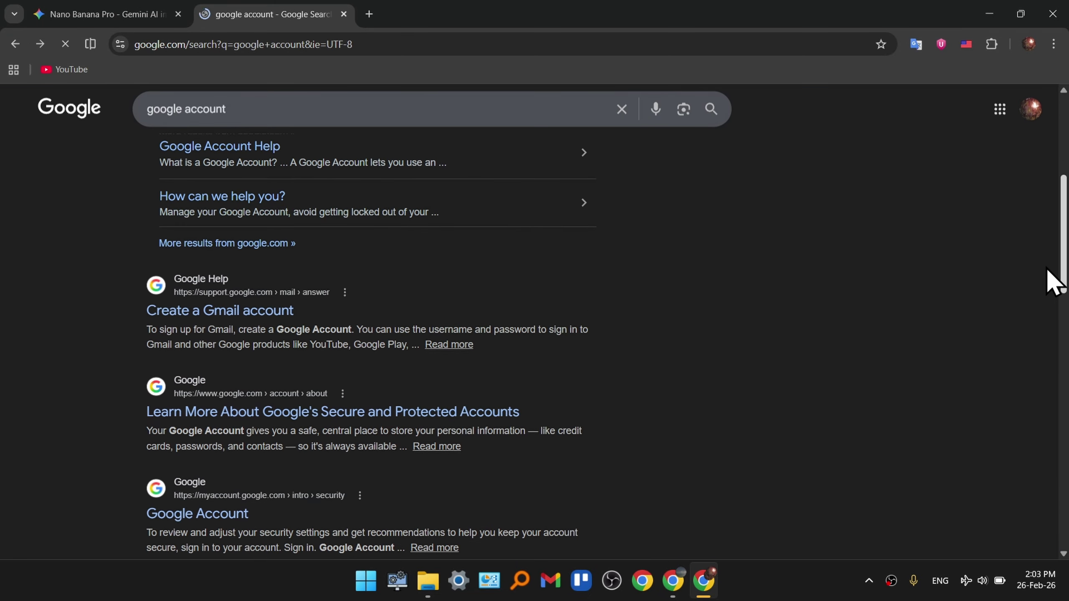
click(207, 296)
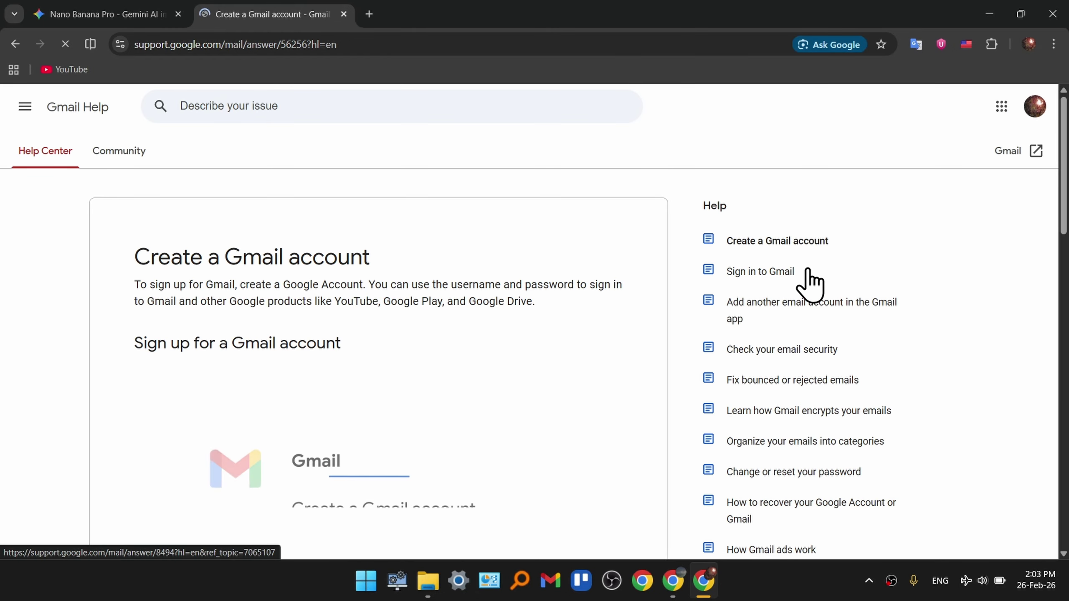
click(14, 44)
scroll(786, 198, up, 7)
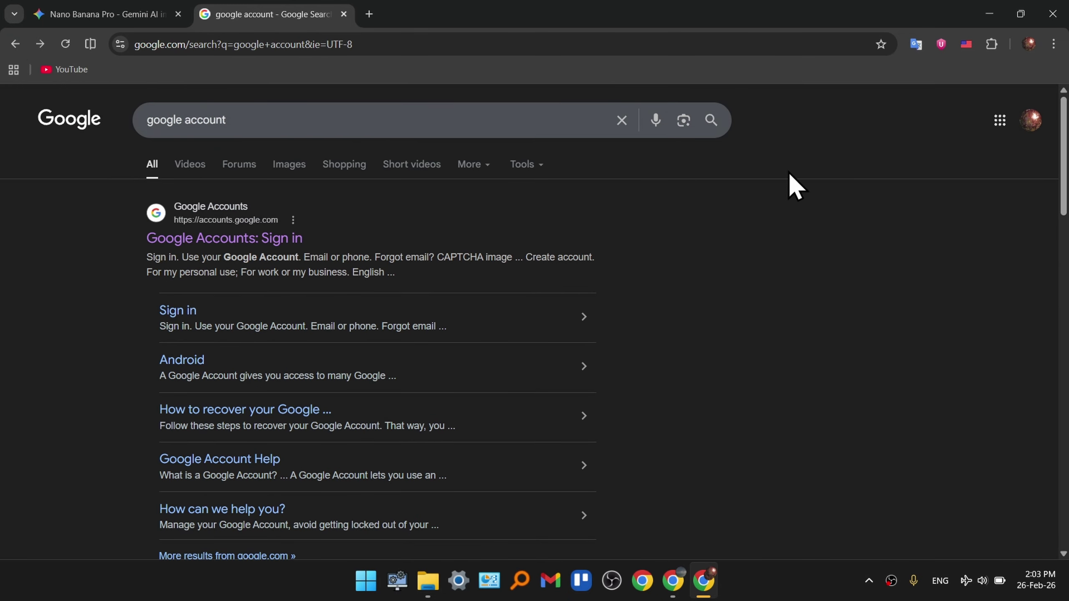
middle_click(300, 12)
Step: Open the Gemini web app from the Nano Banana overview page
mouse_move(379, 109)
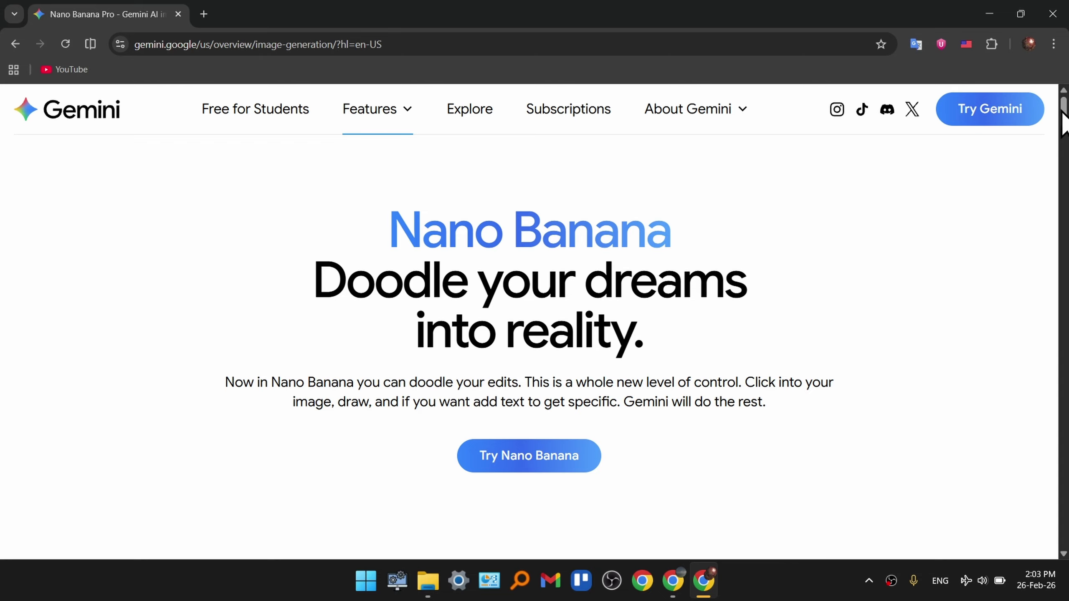
mouse_move(1065, 127)
mouse_down()
mouse_move(1065, 152)
mouse_move(1065, 122)
mouse_up()
click(1001, 112)
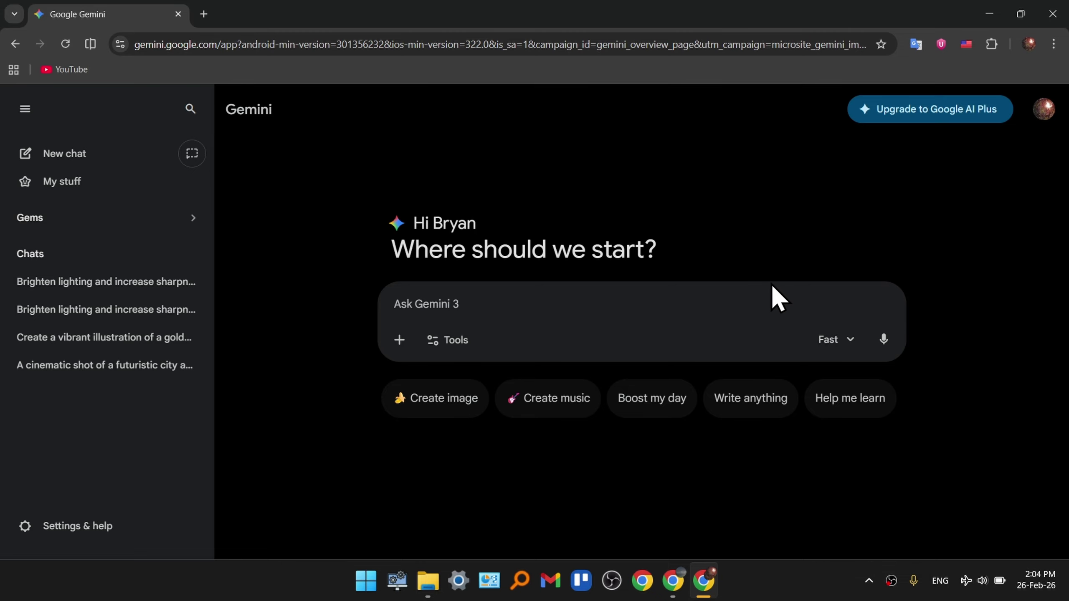
Step: Open the most recent "Brighten lighting and increase sharpness" chat and examine its original photo, prompt and generated image
click(187, 287)
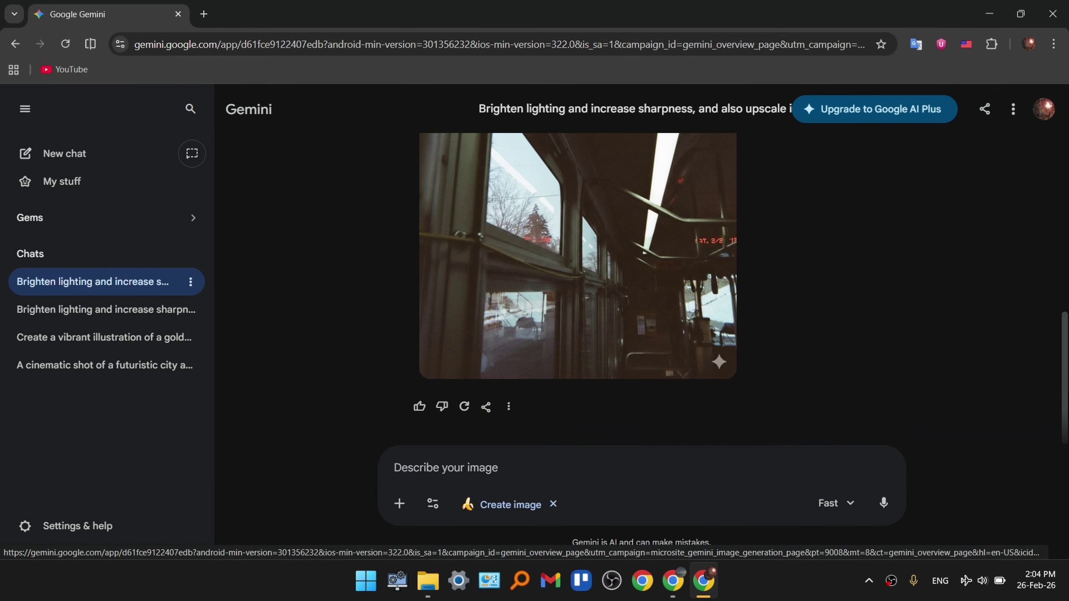
scroll(842, 312, up, 8)
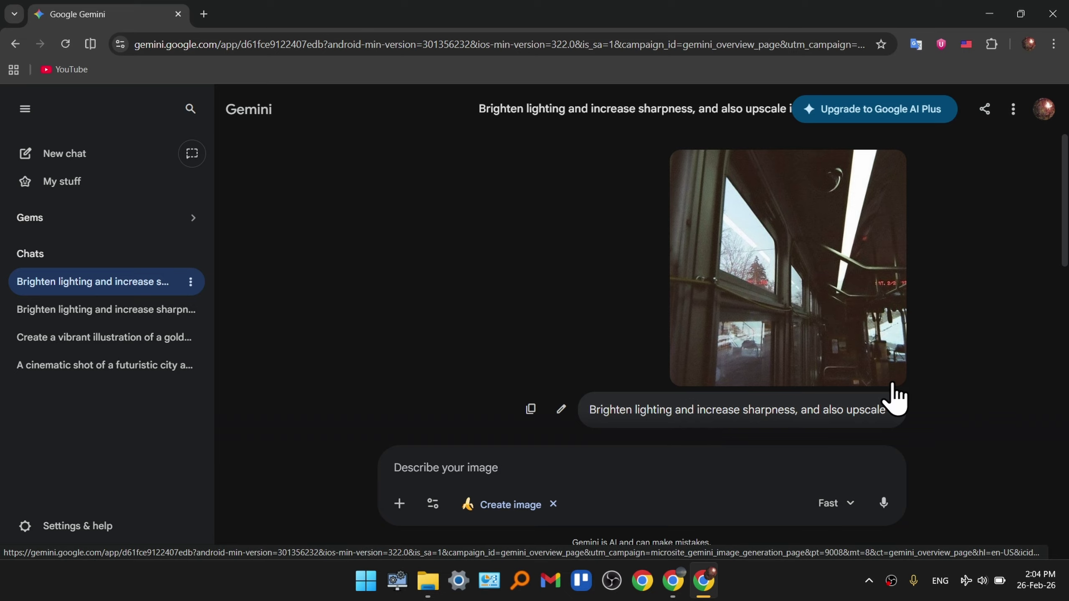
click(616, 260)
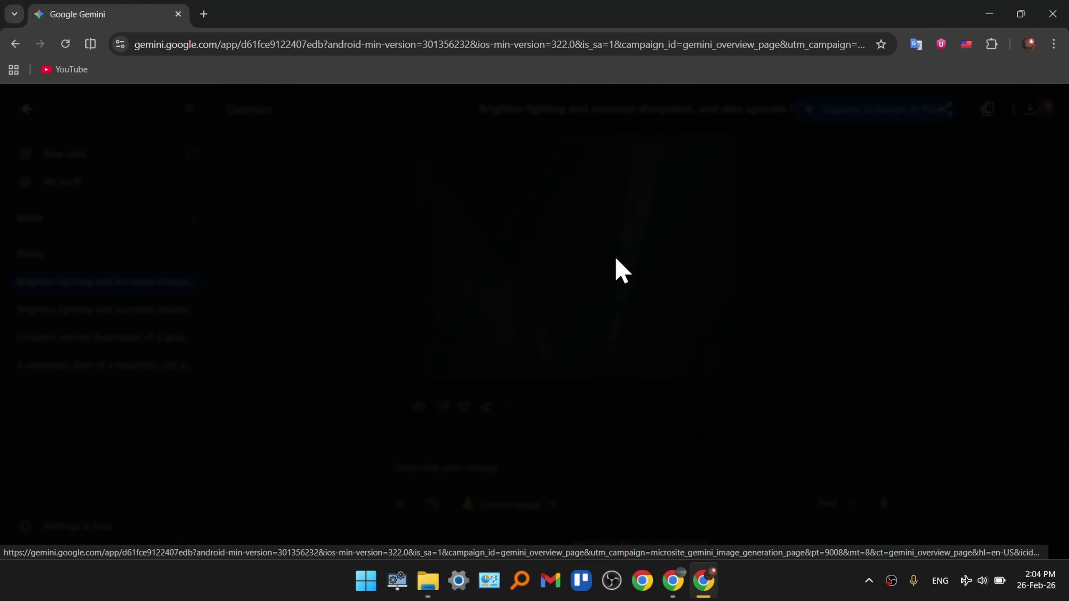
click(824, 267)
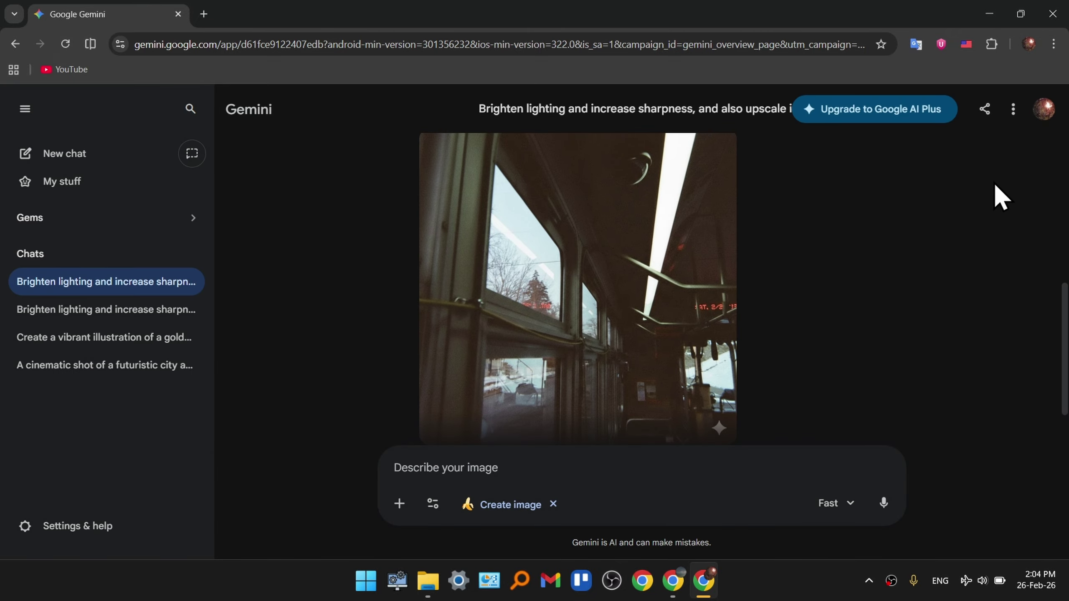
scroll(641, 286, up, 6)
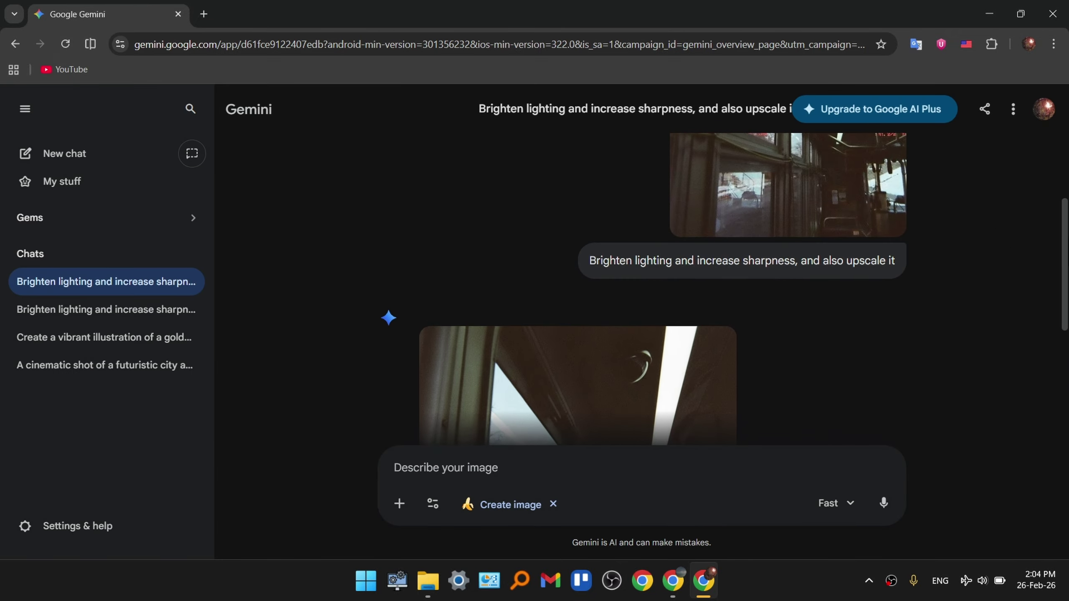
Step: Start a new chat with an empty prompt
click(101, 168)
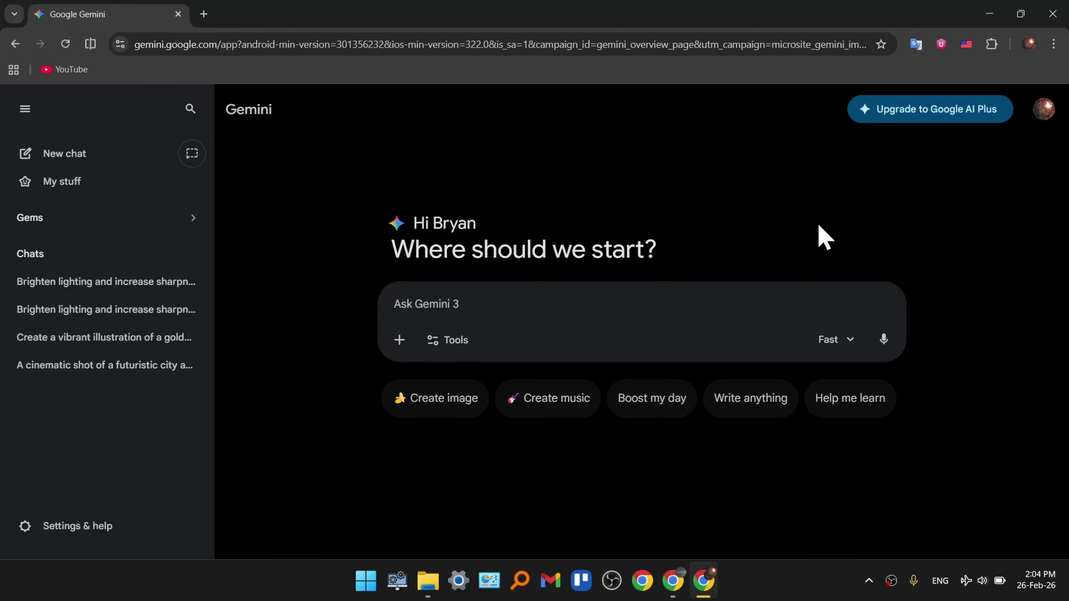
text(`)
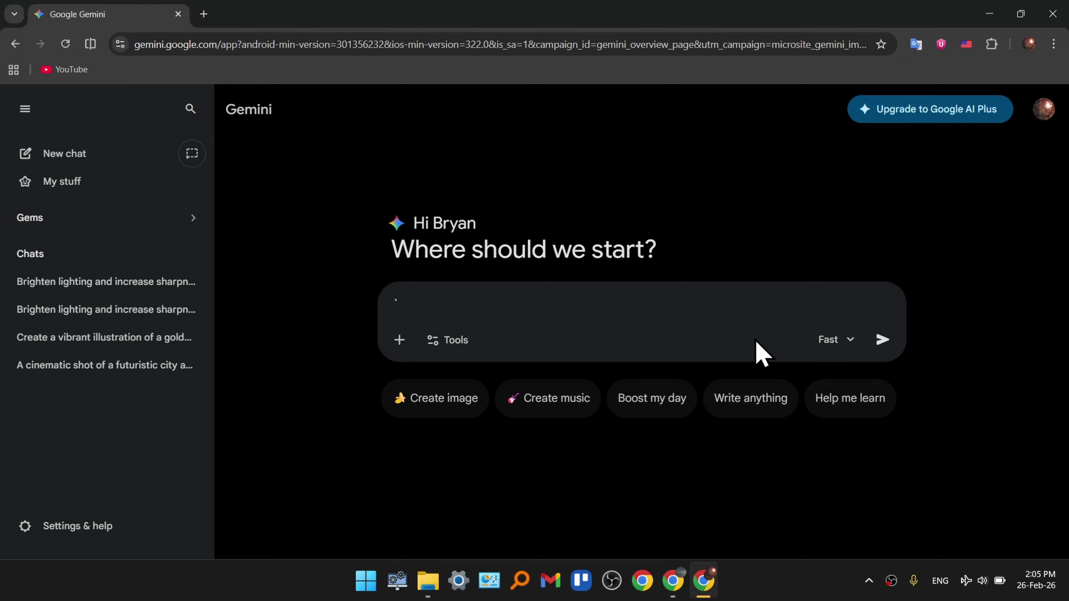
key(BackSpace)
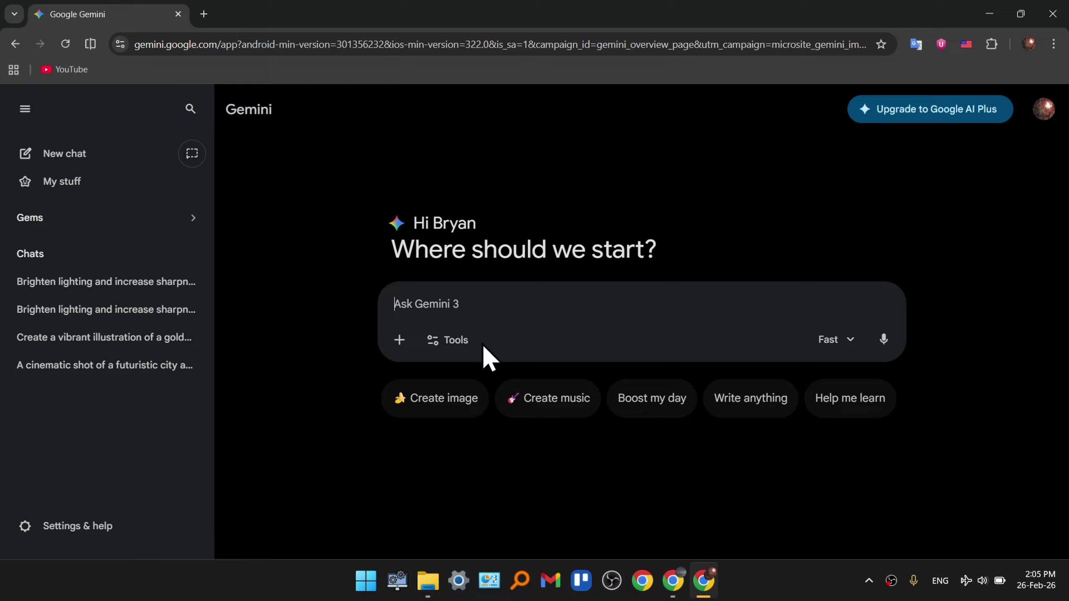
Step: Enable the Create image tool for the new chat and decline the offer of email updates
click(450, 342)
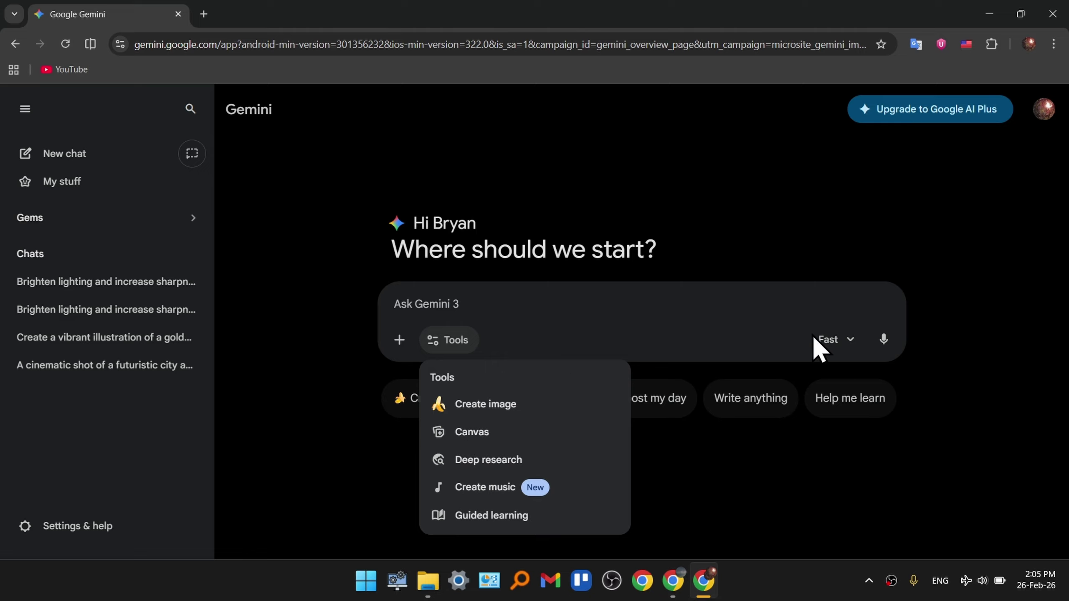
click(945, 324)
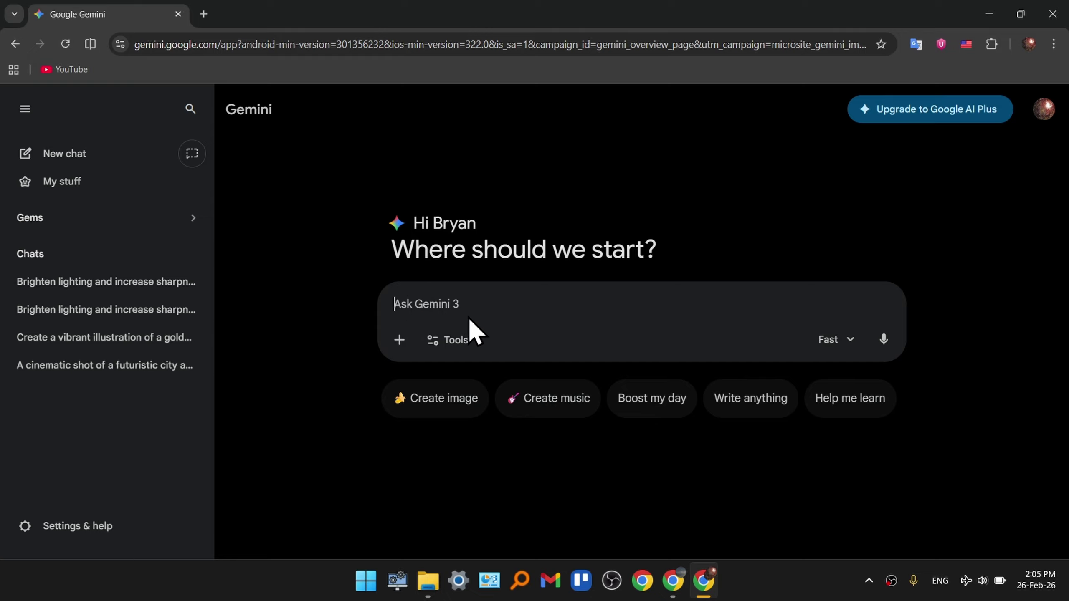
click(442, 346)
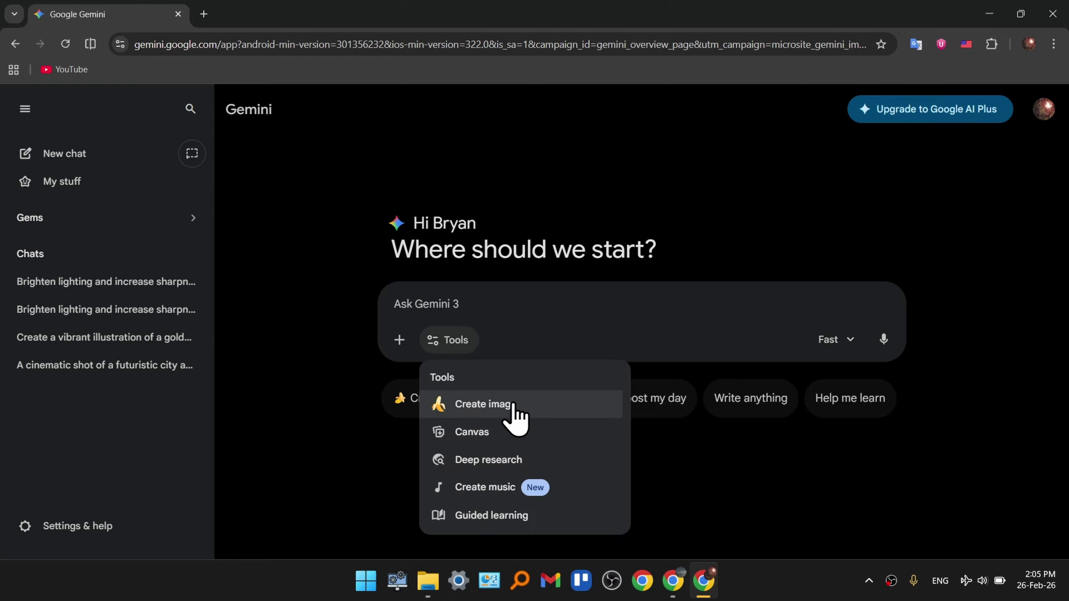
click(455, 407)
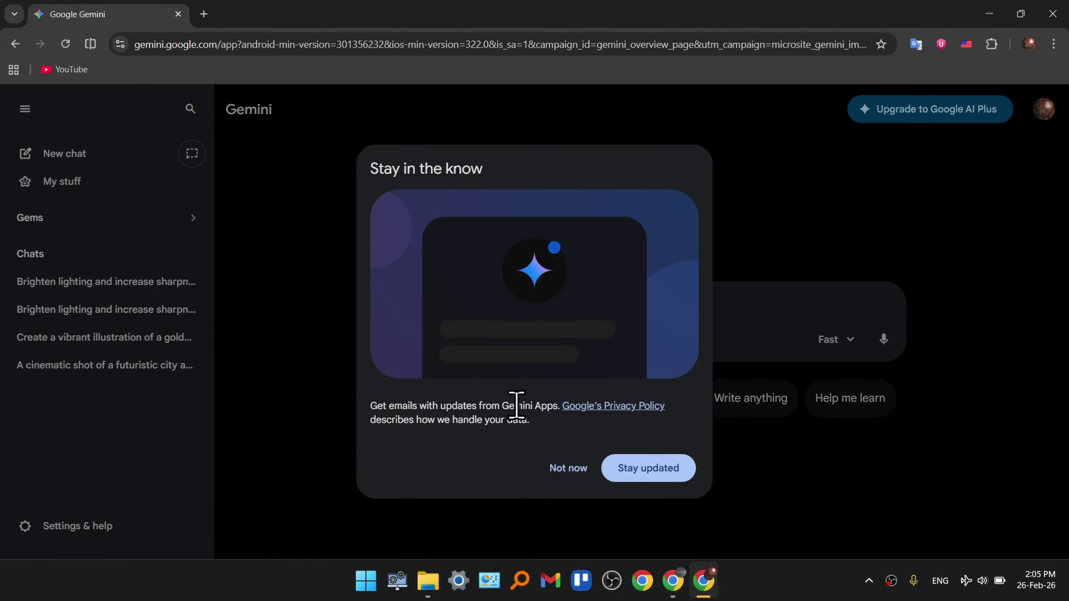
click(559, 466)
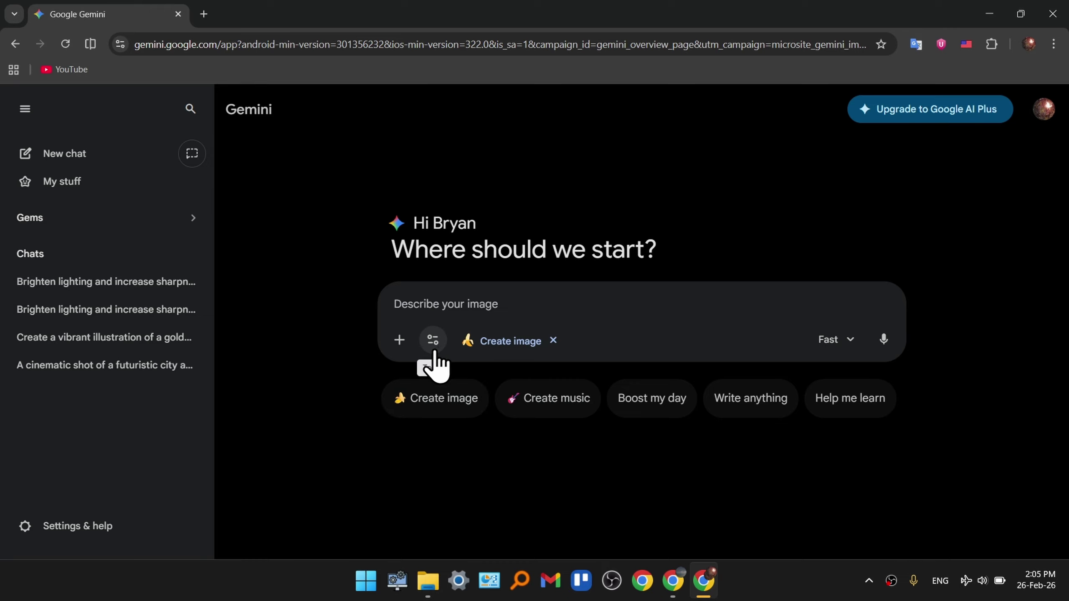
Step: Check the sources available for attaching files to the image prompt
click(399, 340)
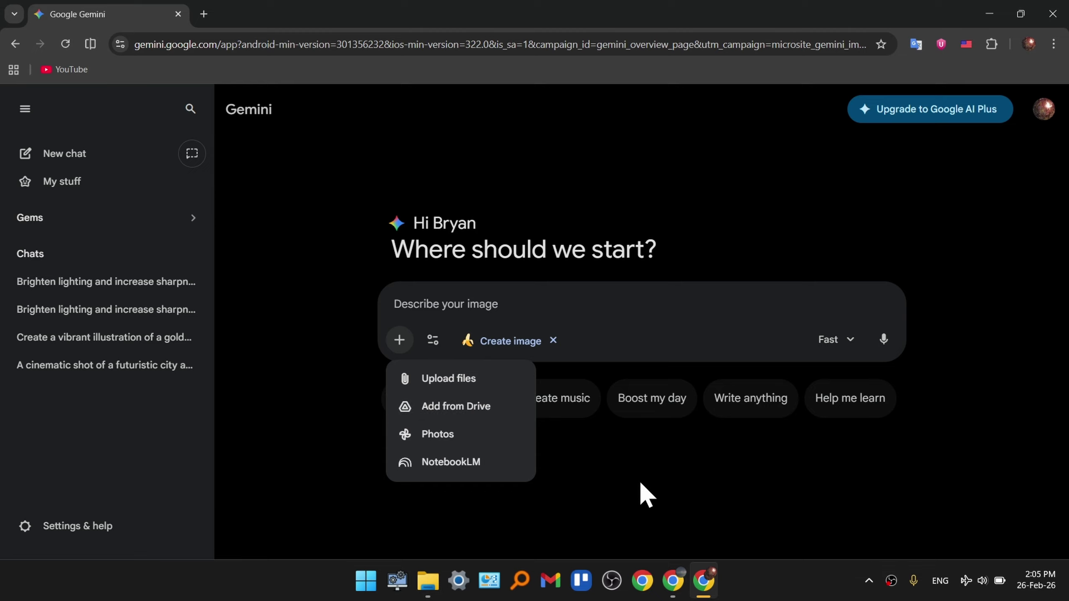
click(554, 488)
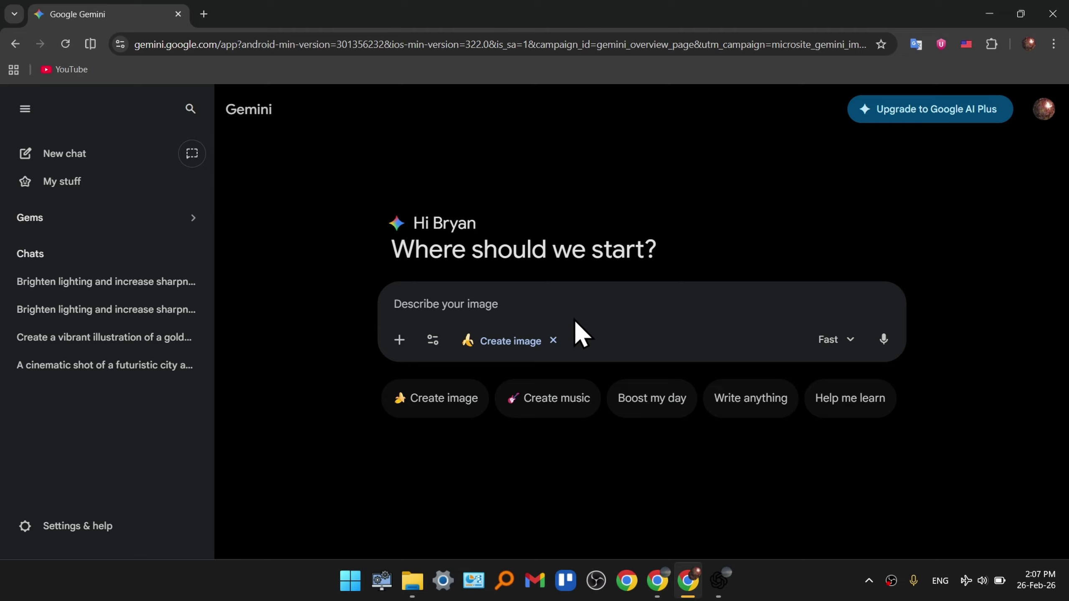
Step: Enter the image prompt "Ultra-realistic portrait, dramatic lighting, high contrast, cinematic look, sharp focus, studio quality, 4K"
text(Ultra-realistic portrait, dramatic lighting, high contrast, cinematic look, sharp focus, studio quality)
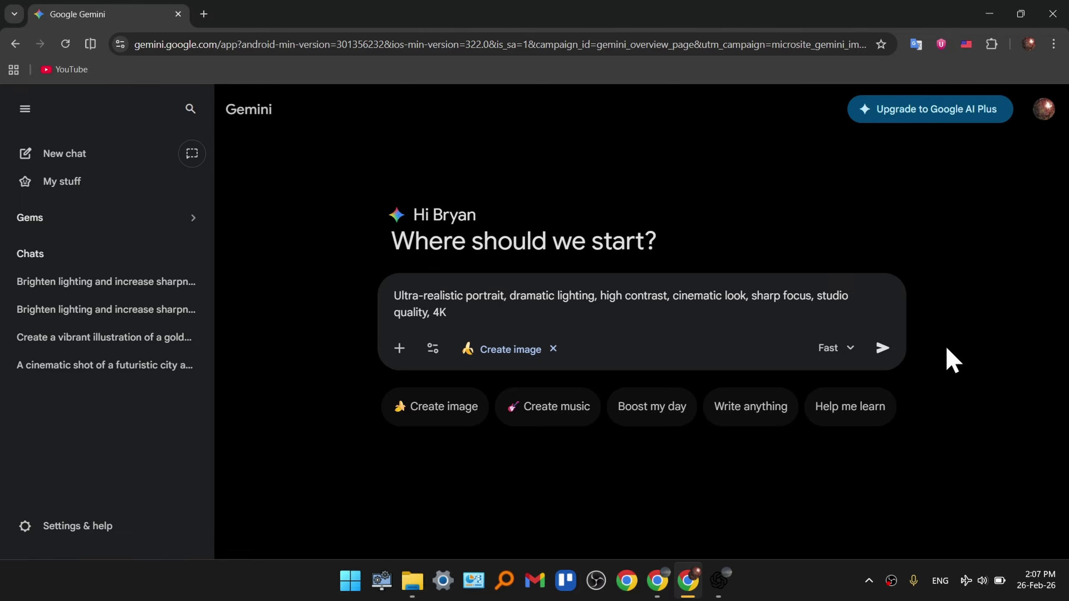
drag(446, 322, 379, 297)
click(455, 309)
drag(454, 310, 392, 300)
click(441, 314)
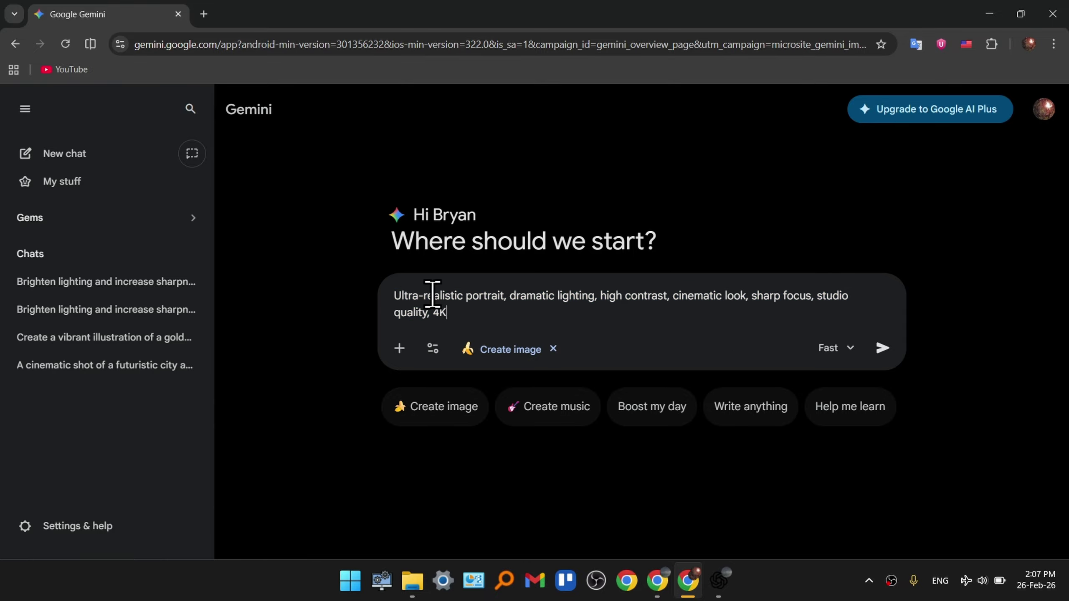
drag(448, 312, 396, 289)
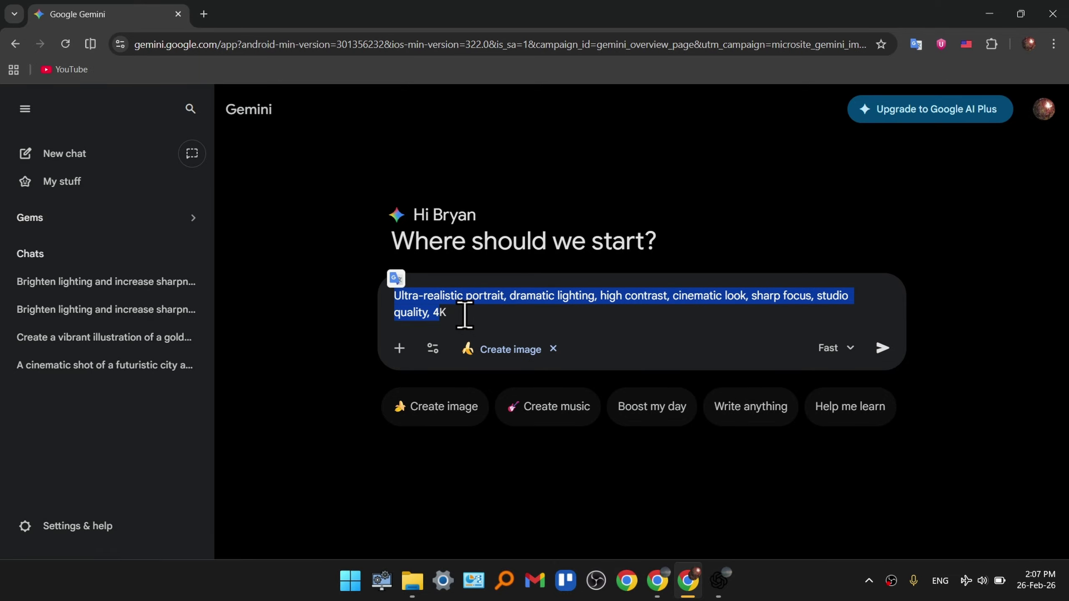
click(450, 319)
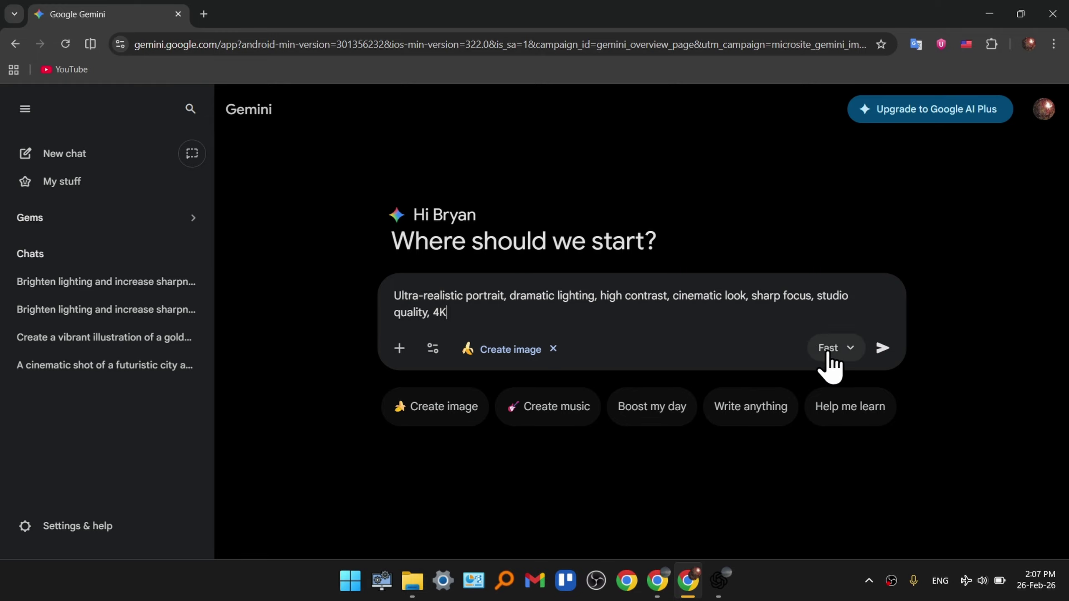
Step: Review the available Gemini 3 models, keep Fast, and submit the prompt to generate the portrait
click(841, 363)
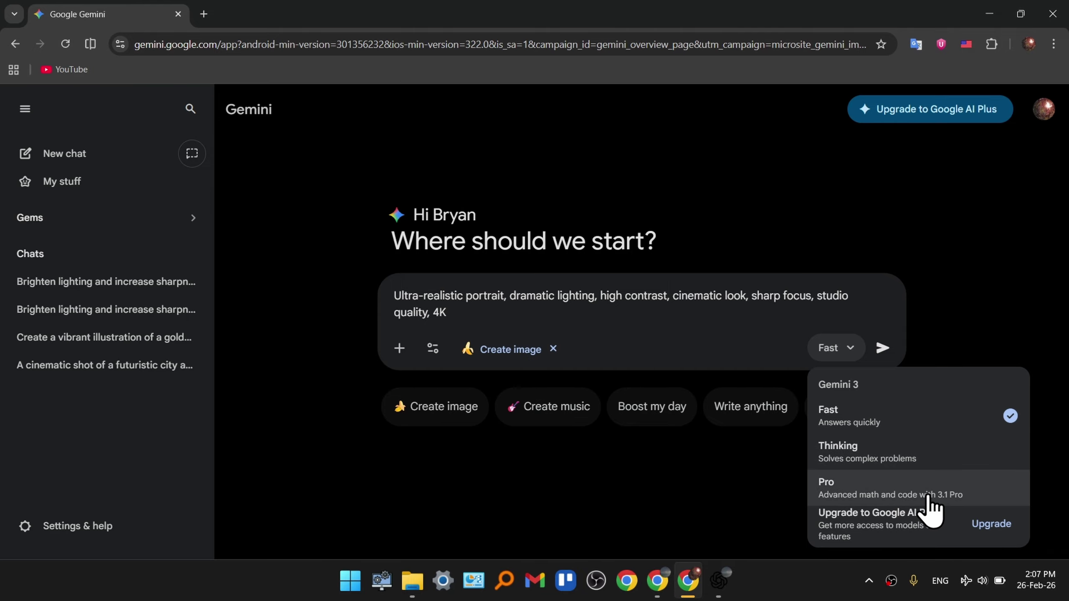
click(976, 329)
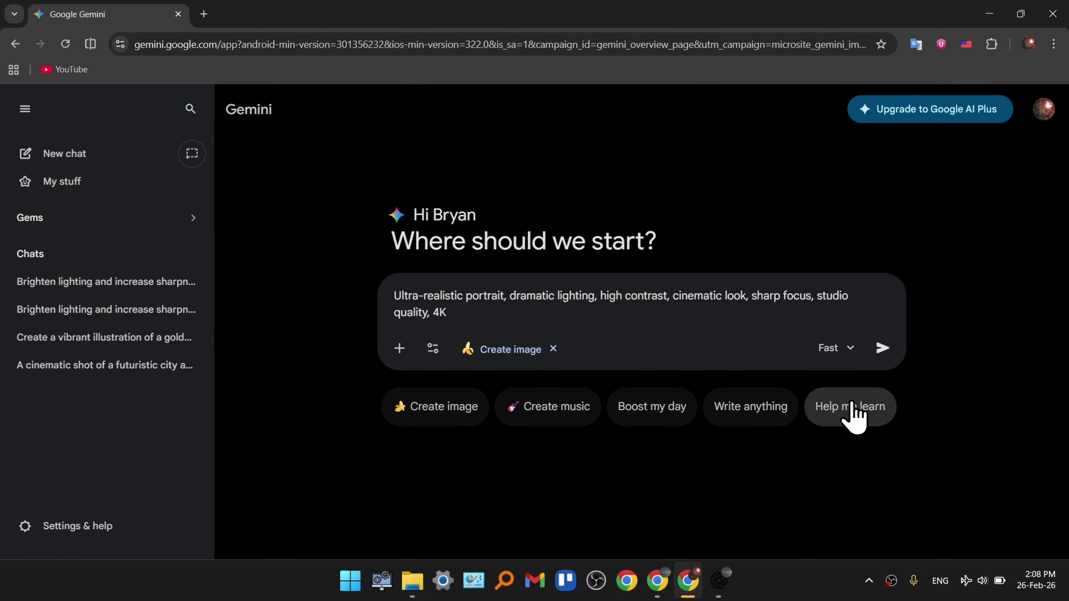
click(883, 349)
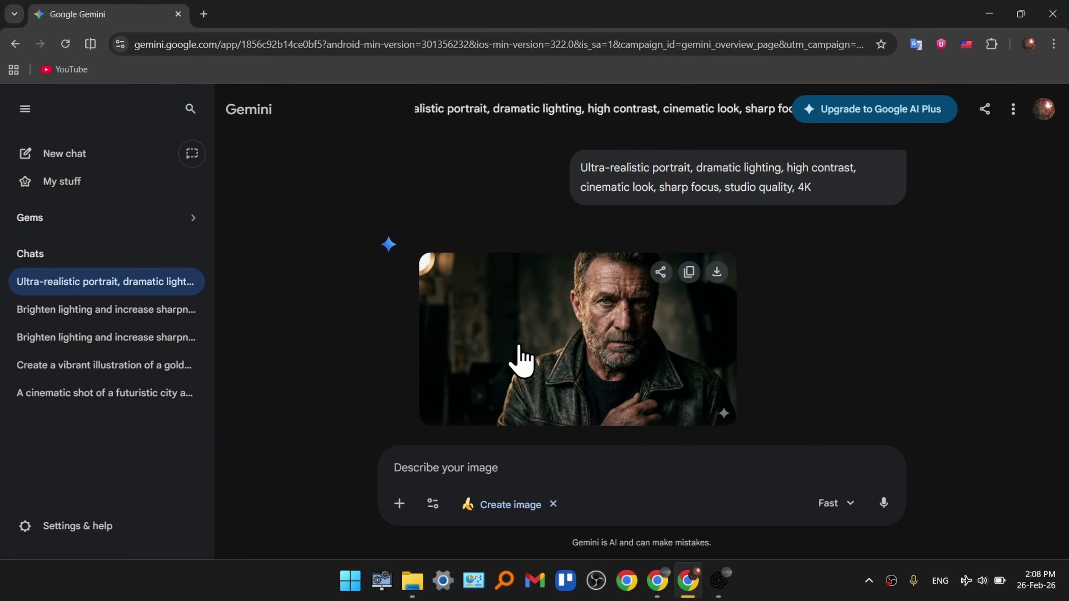
Step: Enlarge the generated portrait, download it at full size to the Desktop as a PNG image, and return to the chat
click(629, 371)
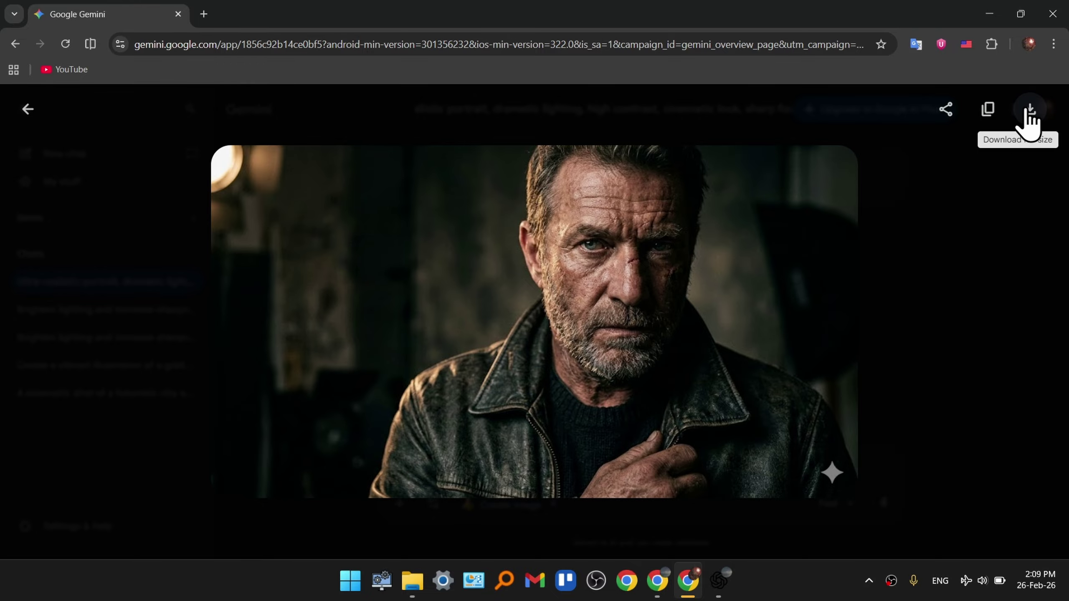
click(1029, 116)
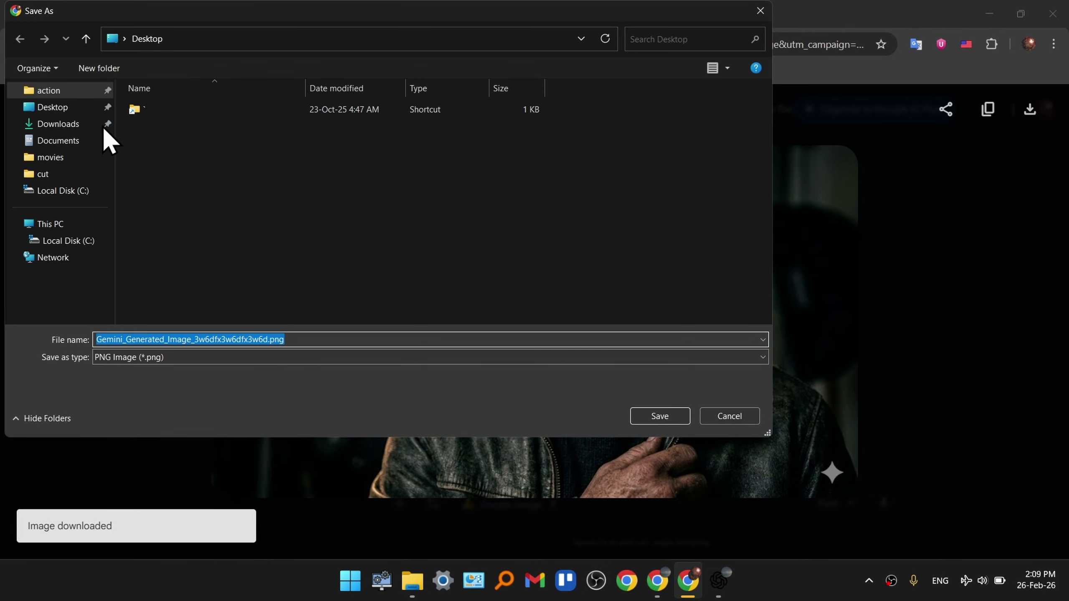
click(63, 111)
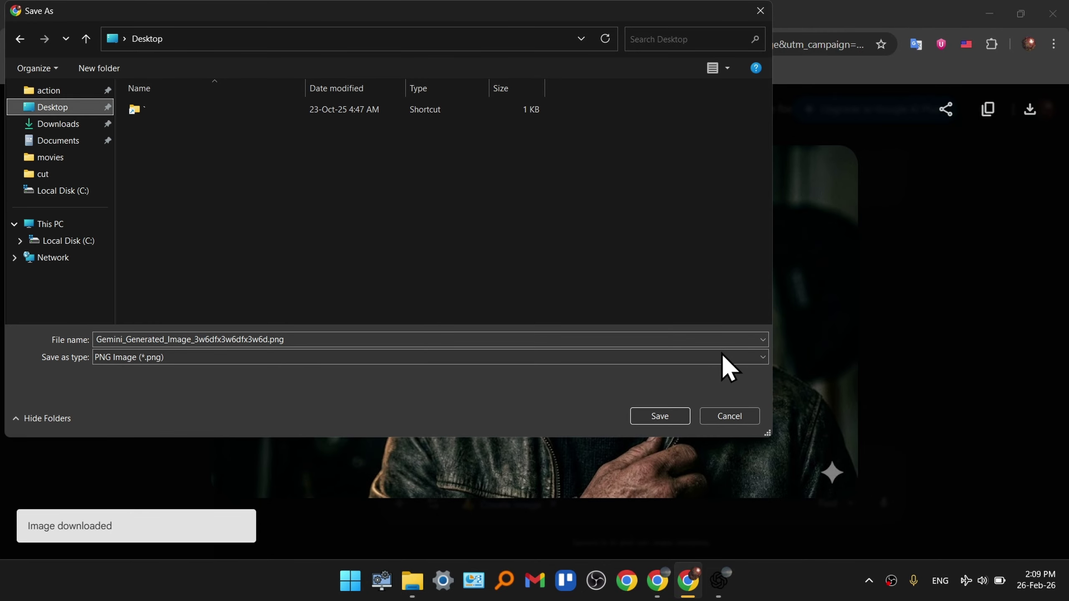
click(655, 417)
click(953, 228)
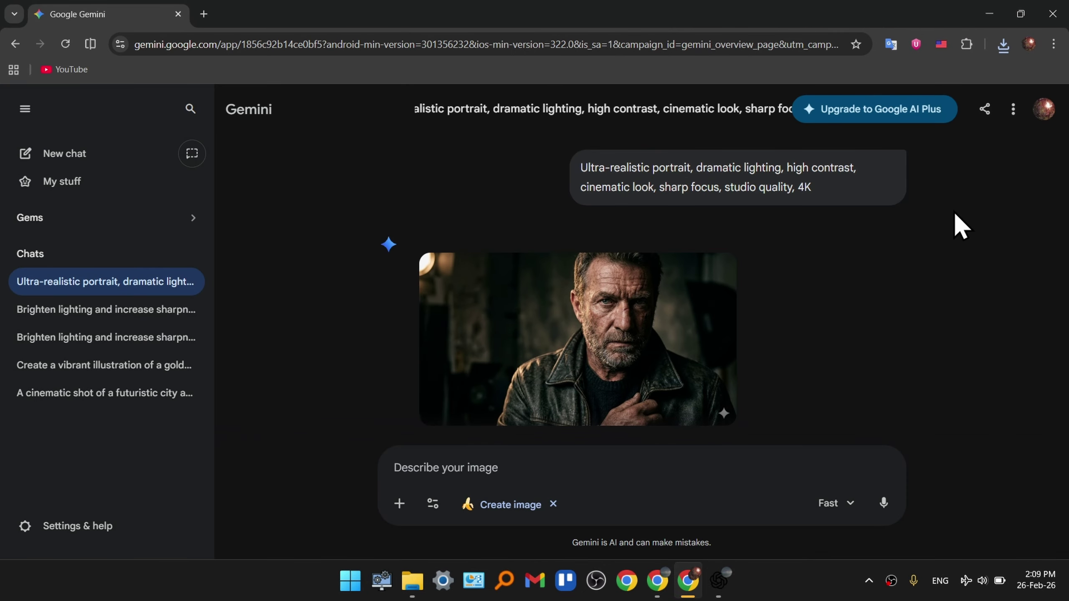
Step: Check the downloaded portrait in the browser's full download history, and close the history page
click(1003, 43)
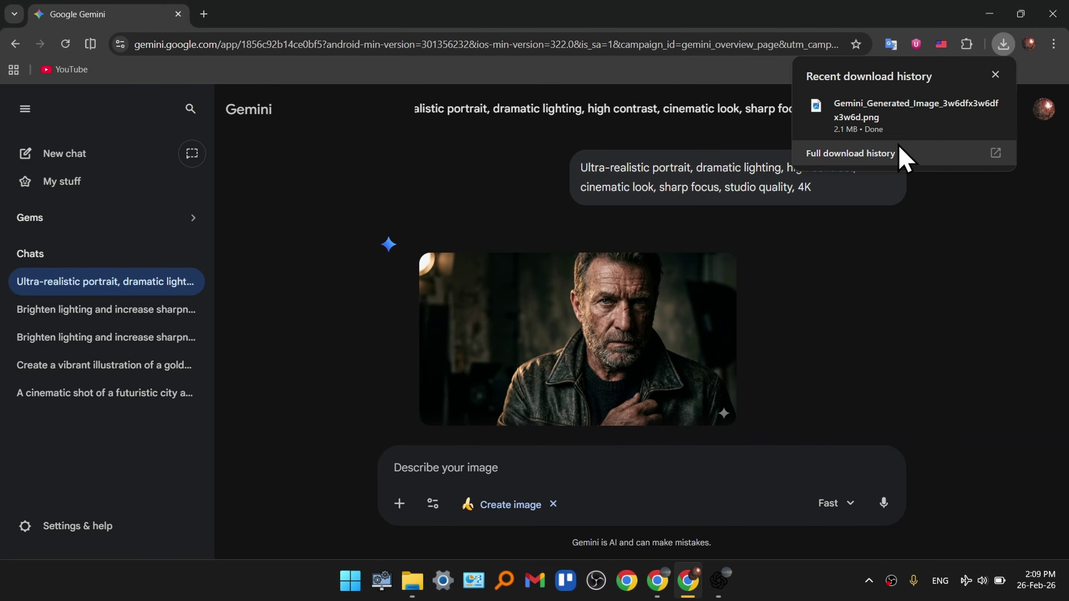
click(873, 156)
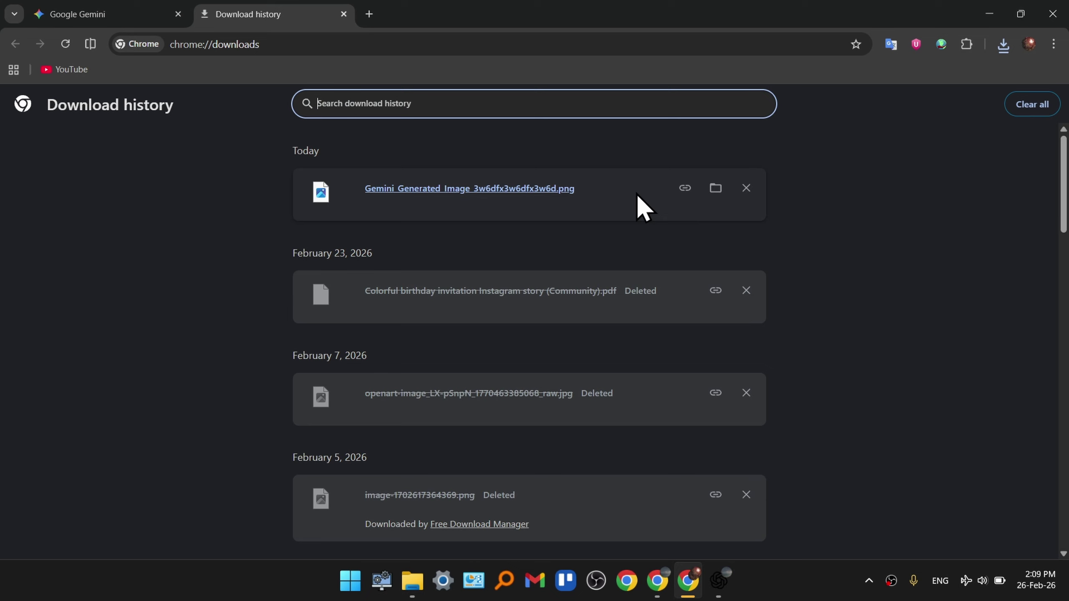
middle_click(286, 16)
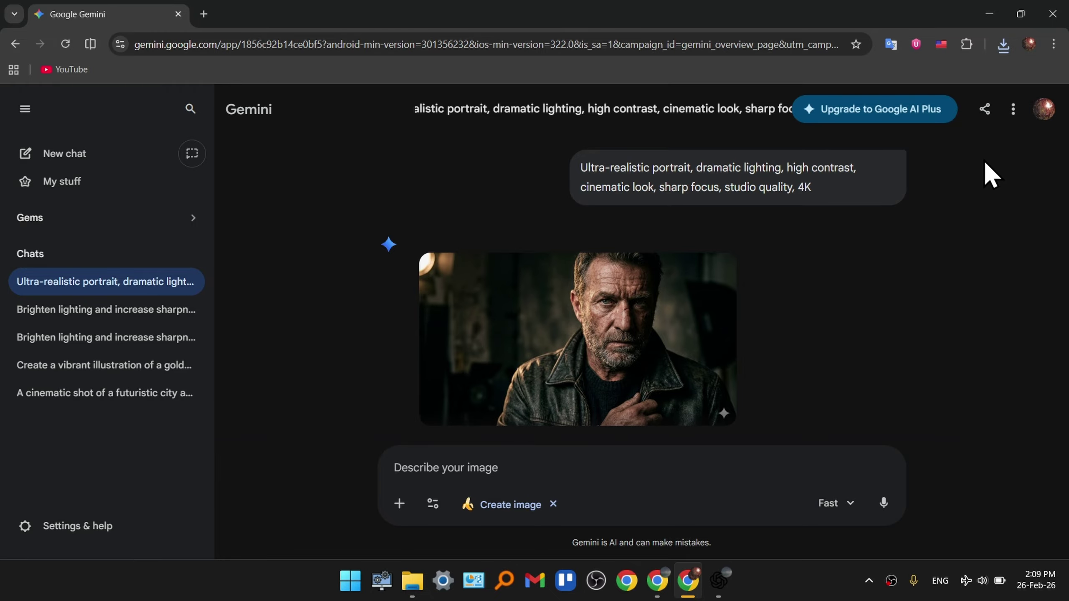
Step: Switch to Photoshop, open the Gemini-generated PNG portrait from the Desktop, and dismiss the adjustments presets tip
mouse_move(639, 425)
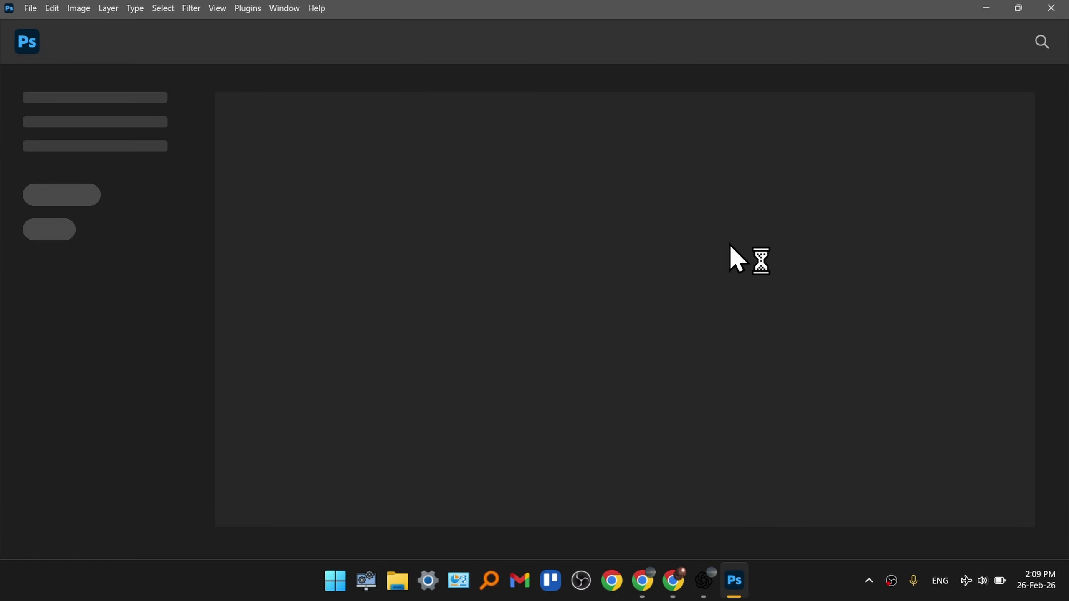
click(637, 244)
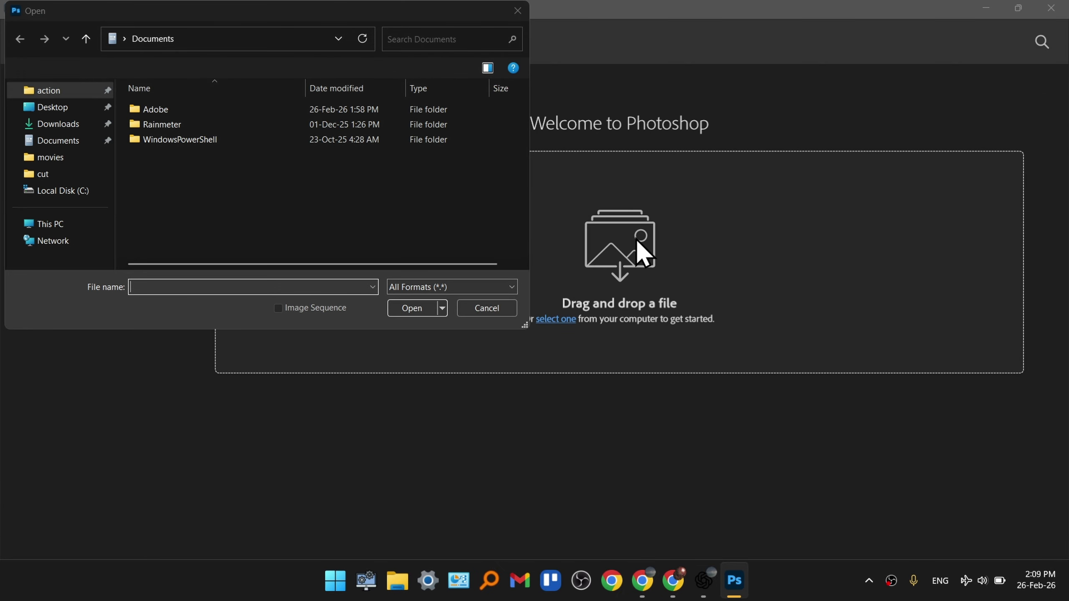
click(61, 109)
double_click(202, 144)
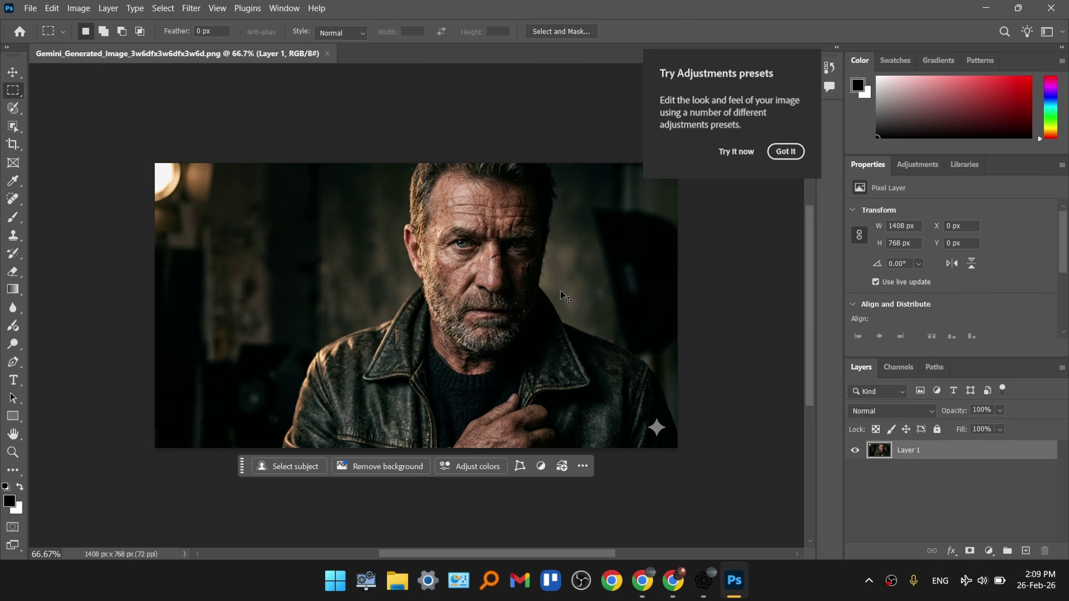
click(786, 152)
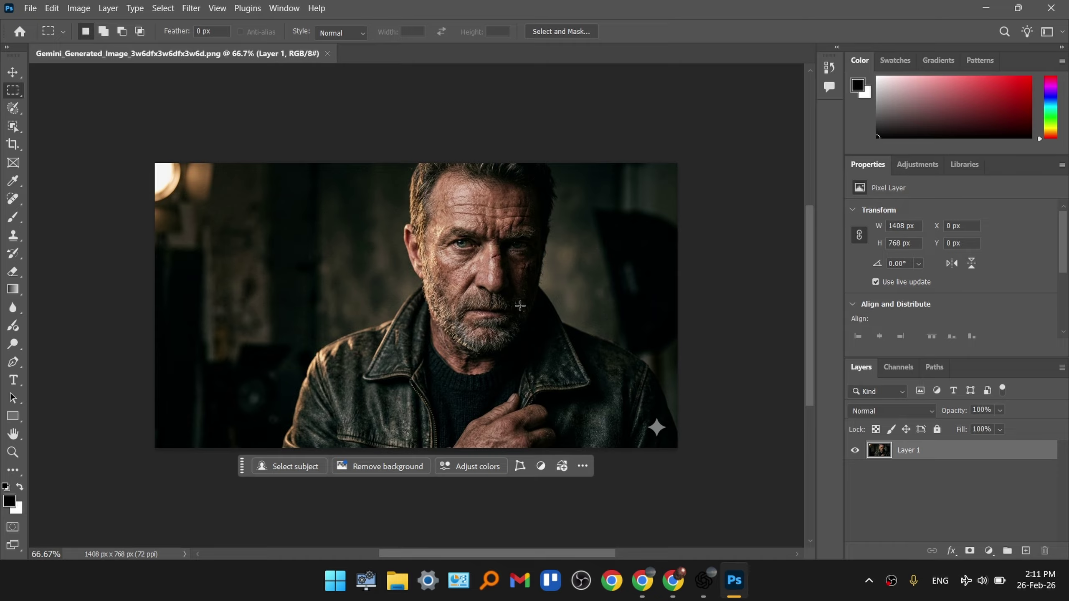
Step: Check the saving commands available for the opened portrait without saving it
click(38, 9)
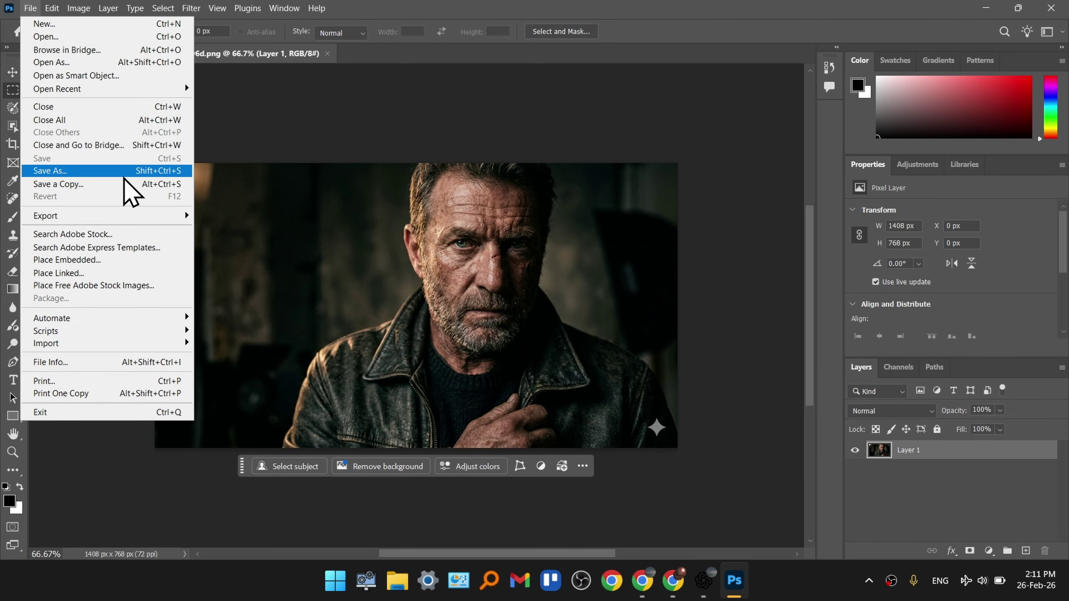
click(816, 305)
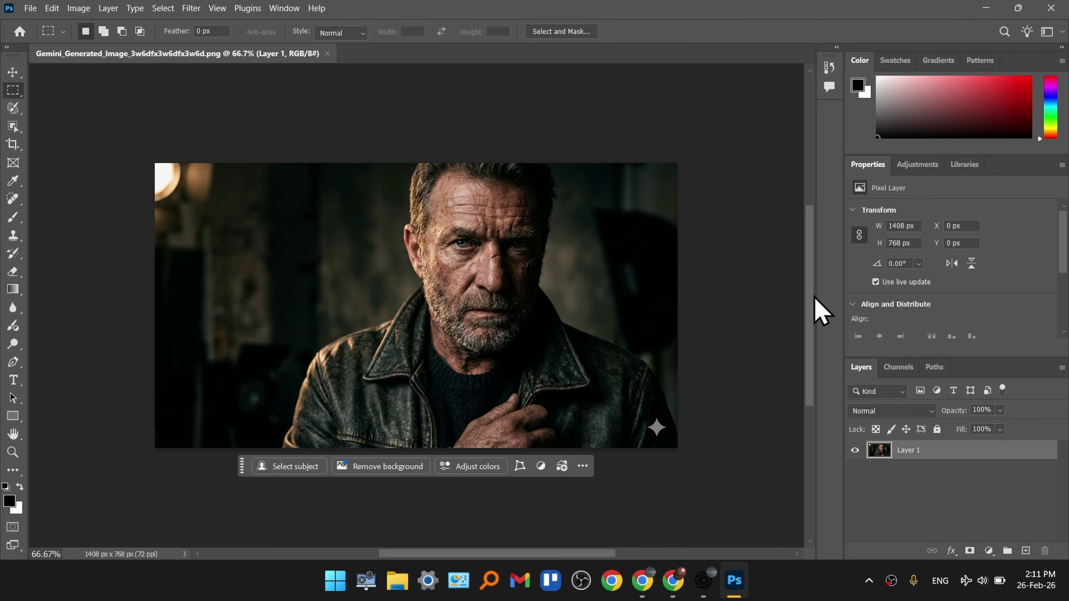